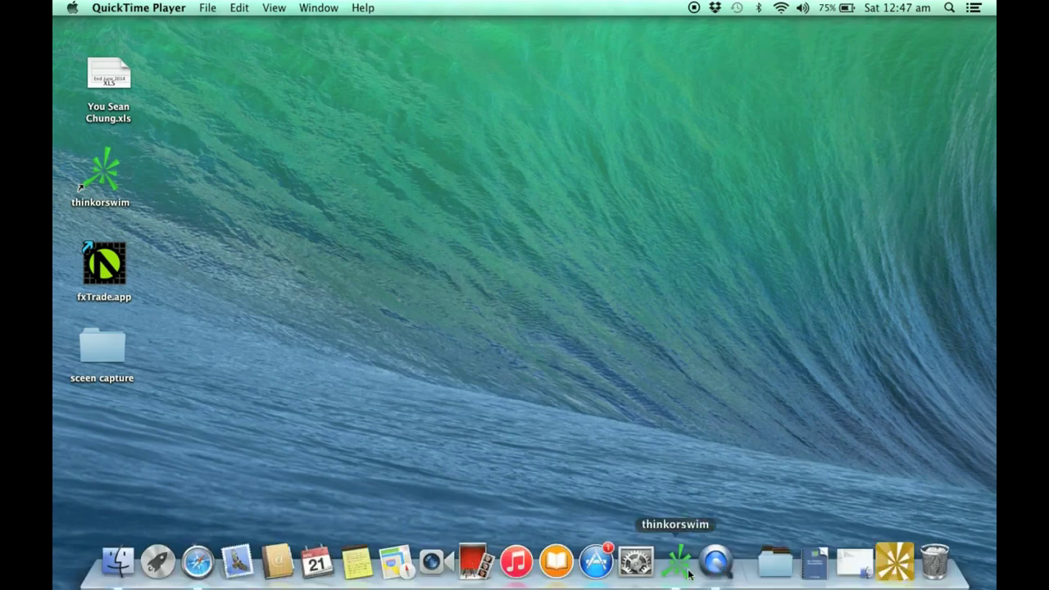
Step: Restore the thinkorswim window and bring up the Trade page for all products
{"action": "left_click", "coordinate": [903, 561]}
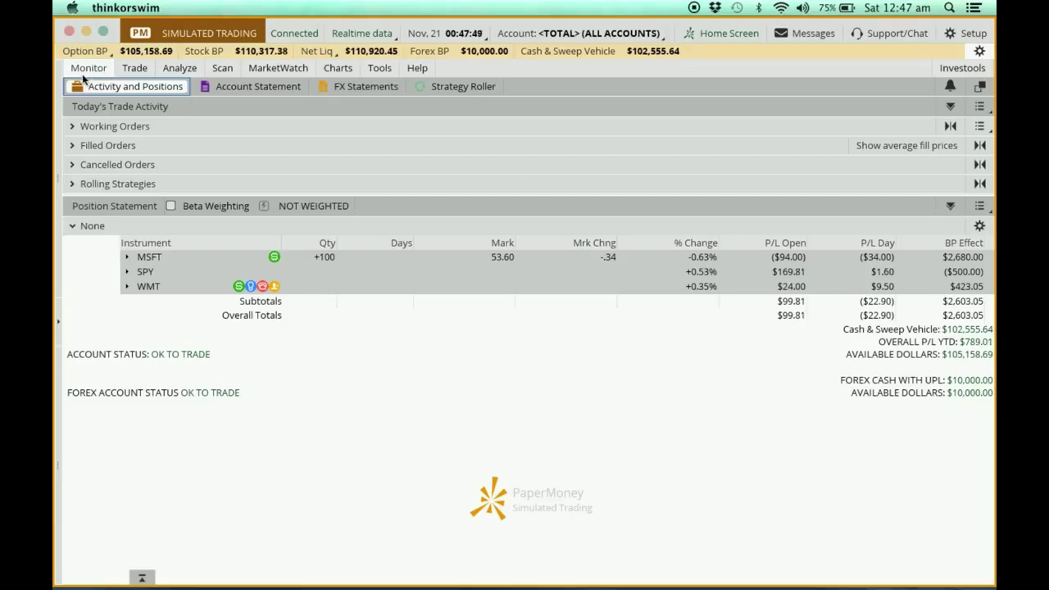
{"action": "left_click", "coordinate": [128, 69]}
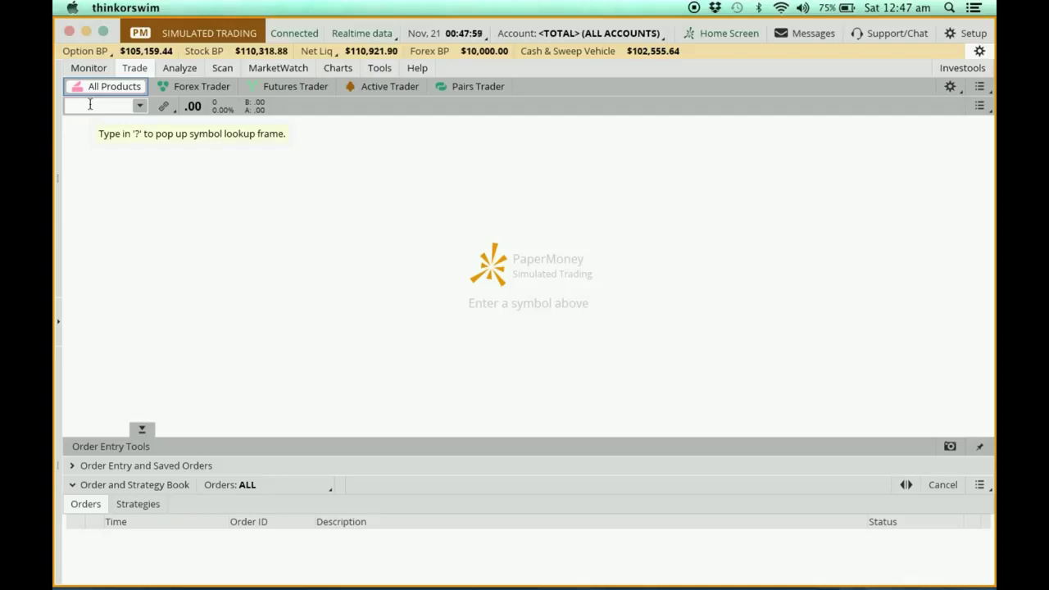
Step: Load the MCD quote and its option chain expirations on the Trade page
{"action": "left_click", "coordinate": [90, 109]}
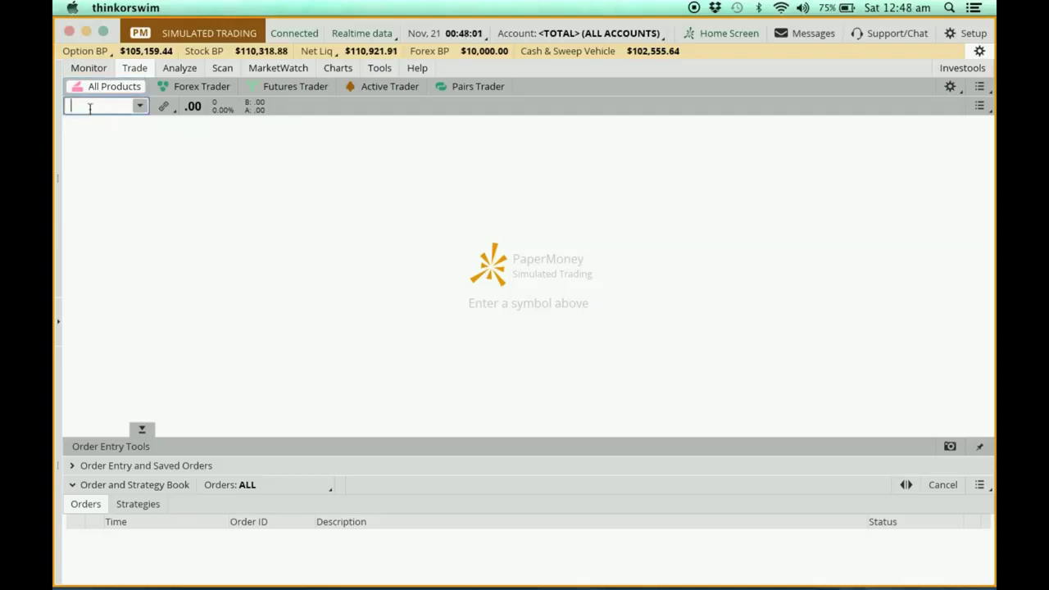
{"action": "type", "text": "MCD"}
{"action": "key", "text": "Return"}
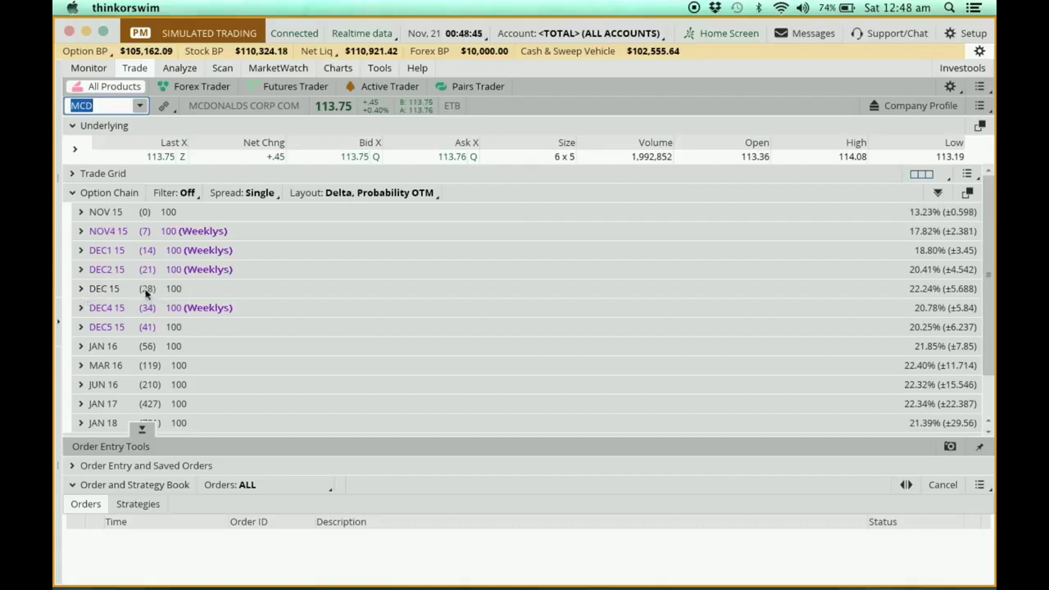
Step: Expand MCD's DEC 15 expiration and limit it to 12 strikes, from 95 to 140
{"action": "left_click", "coordinate": [81, 289]}
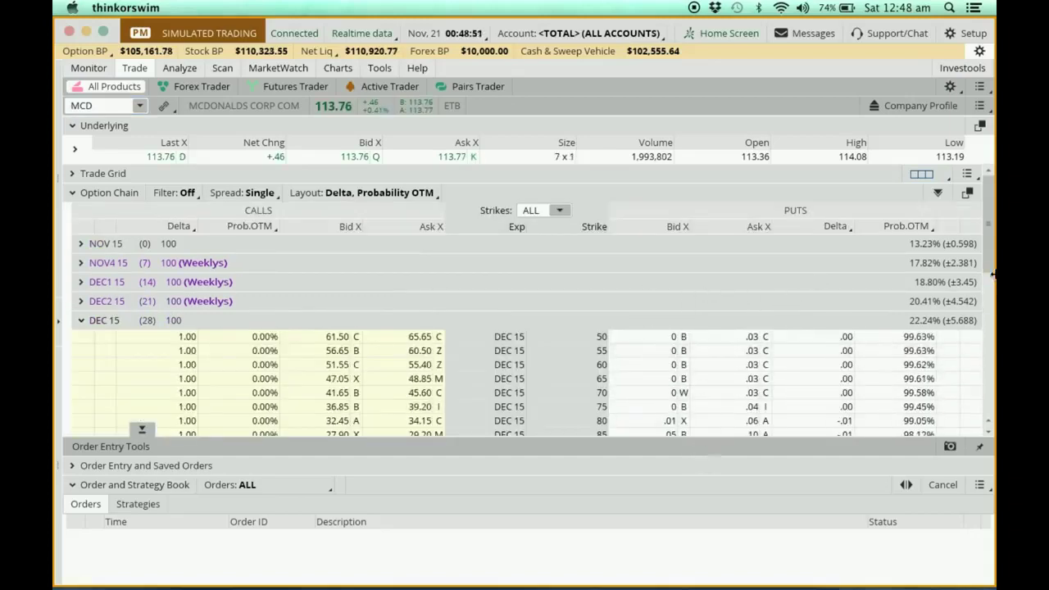
{"action": "left_click_drag", "start_coordinate": [991, 264], "coordinate": [989, 295]}
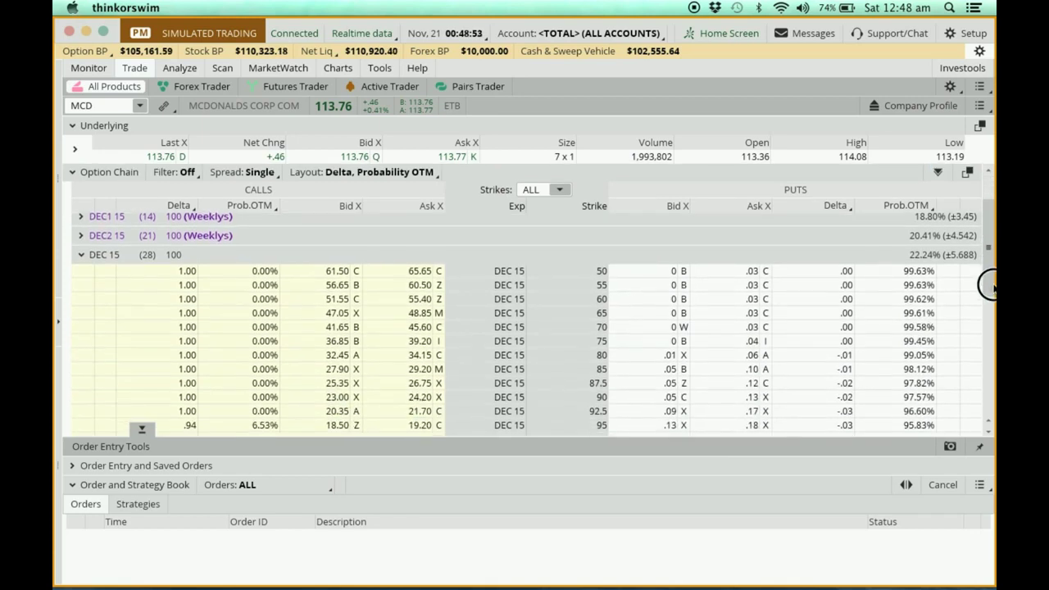
{"action": "left_click_drag", "start_coordinate": [989, 295], "coordinate": [984, 318]}
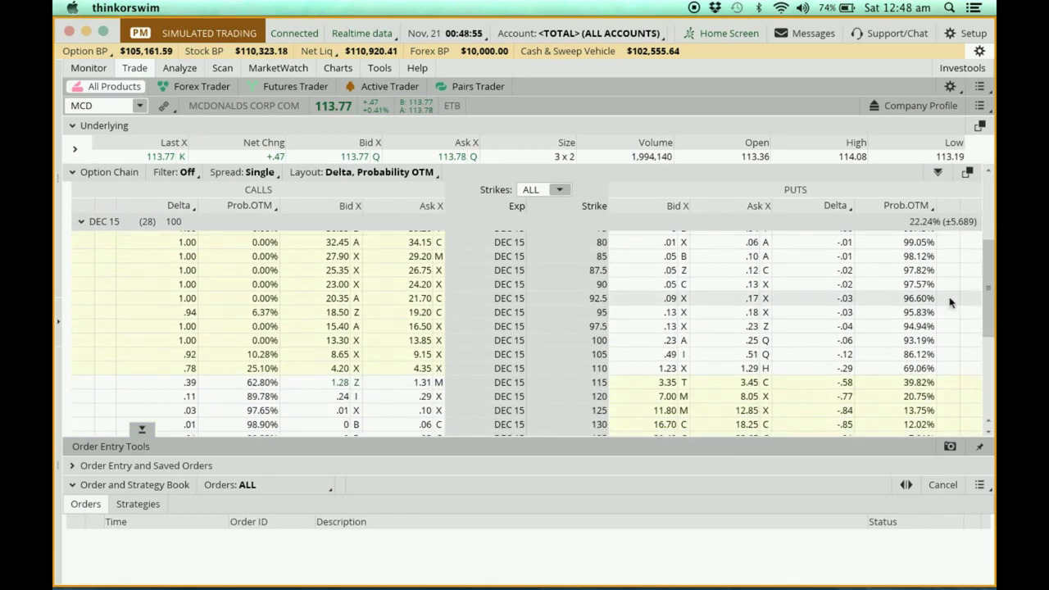
{"action": "left_click", "coordinate": [560, 189]}
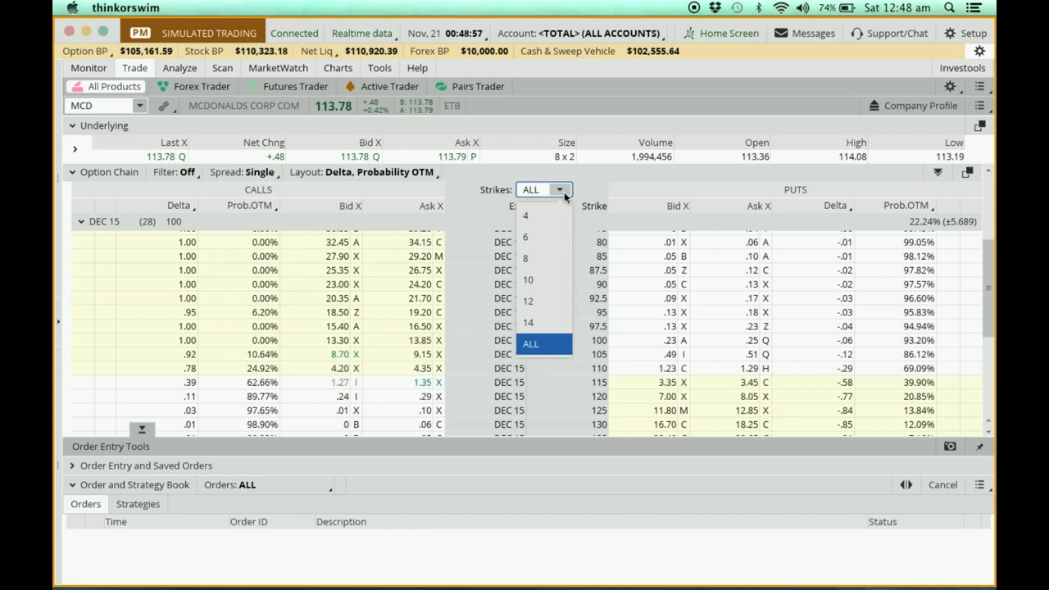
{"action": "left_click", "coordinate": [535, 301]}
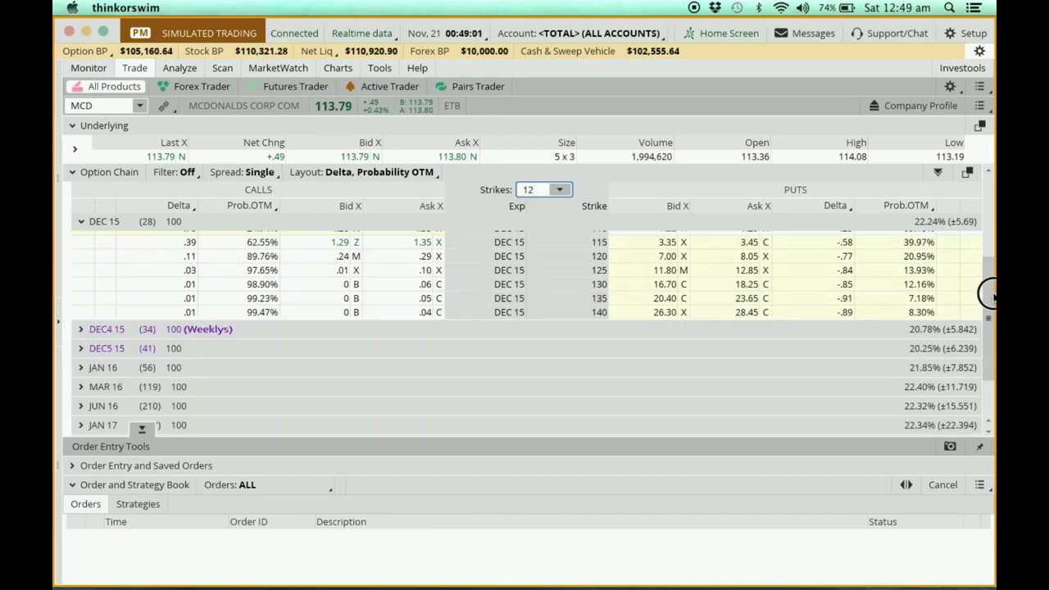
{"action": "left_click_drag", "start_coordinate": [988, 292], "coordinate": [990, 264]}
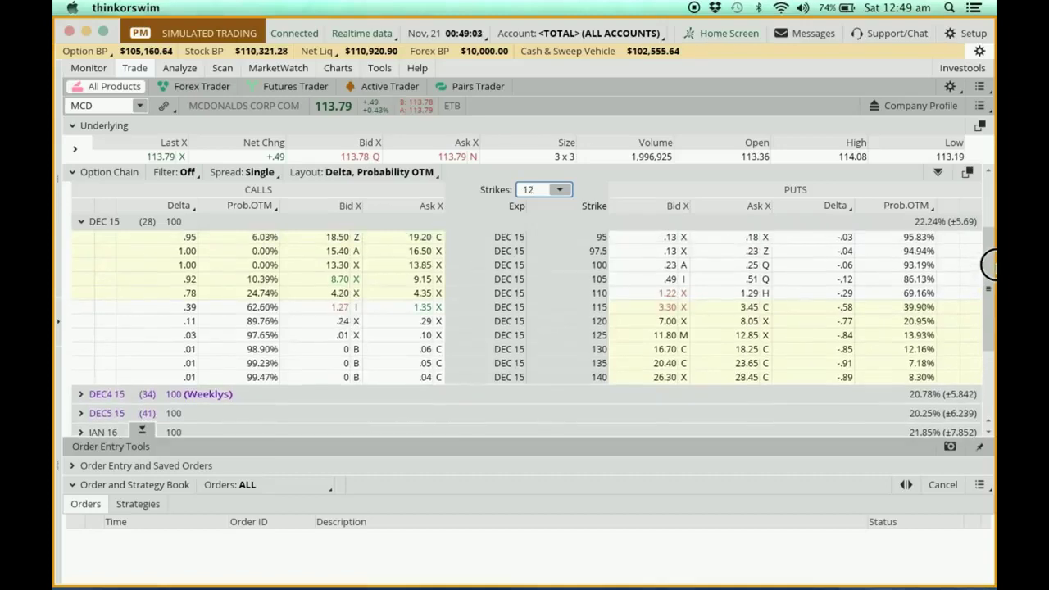
{"action": "left_click_drag", "start_coordinate": [990, 262], "coordinate": [991, 261]}
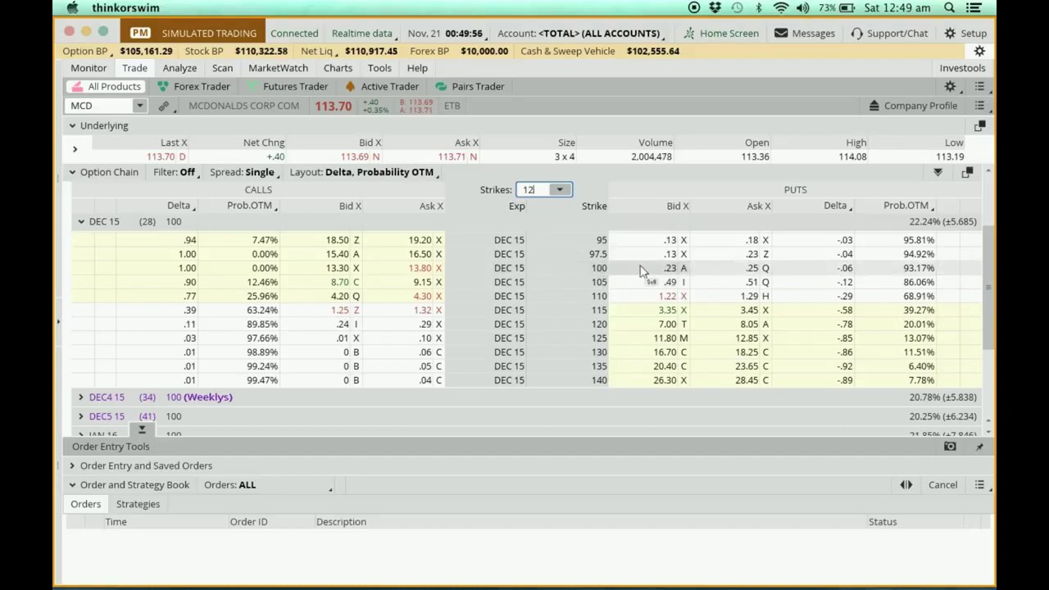
Step: Stage a DAY limit sell of the MCD DEC 15 100 put at .23, quantity -2
{"action": "left_click", "coordinate": [642, 271]}
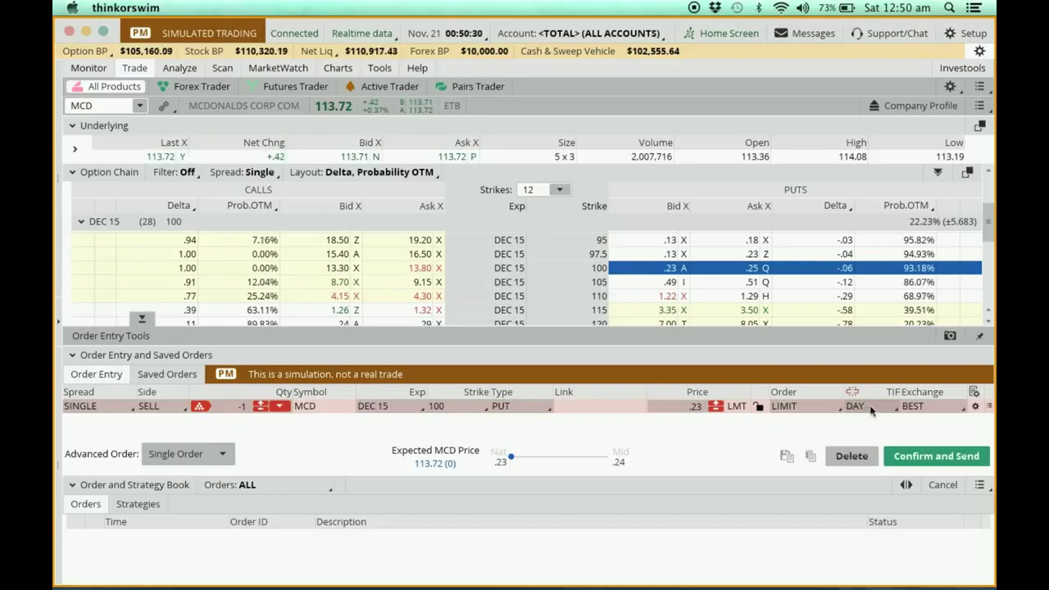
{"action": "left_click", "coordinate": [870, 406]}
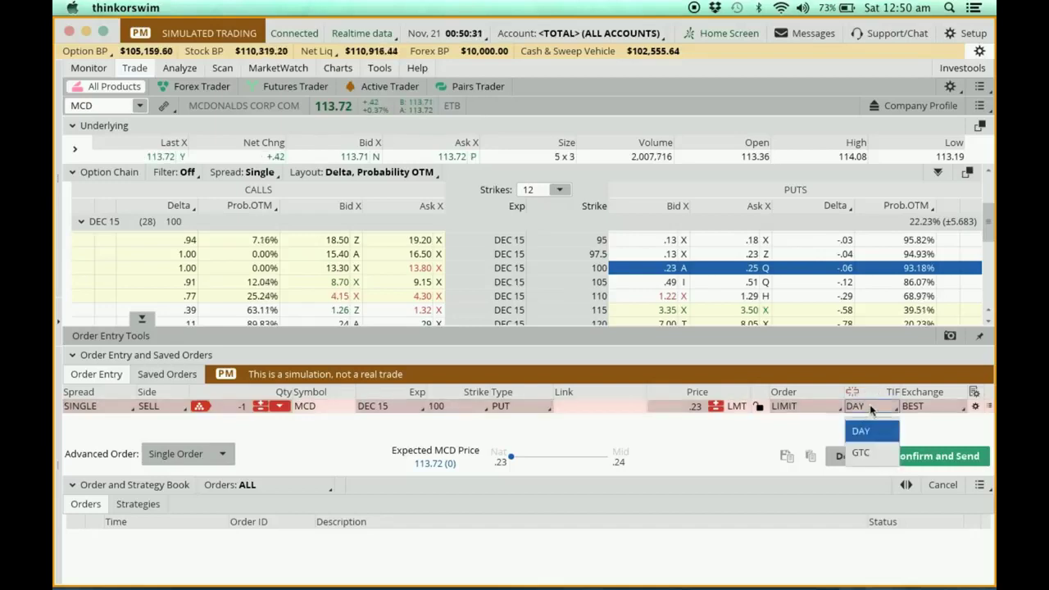
{"action": "left_click", "coordinate": [868, 458]}
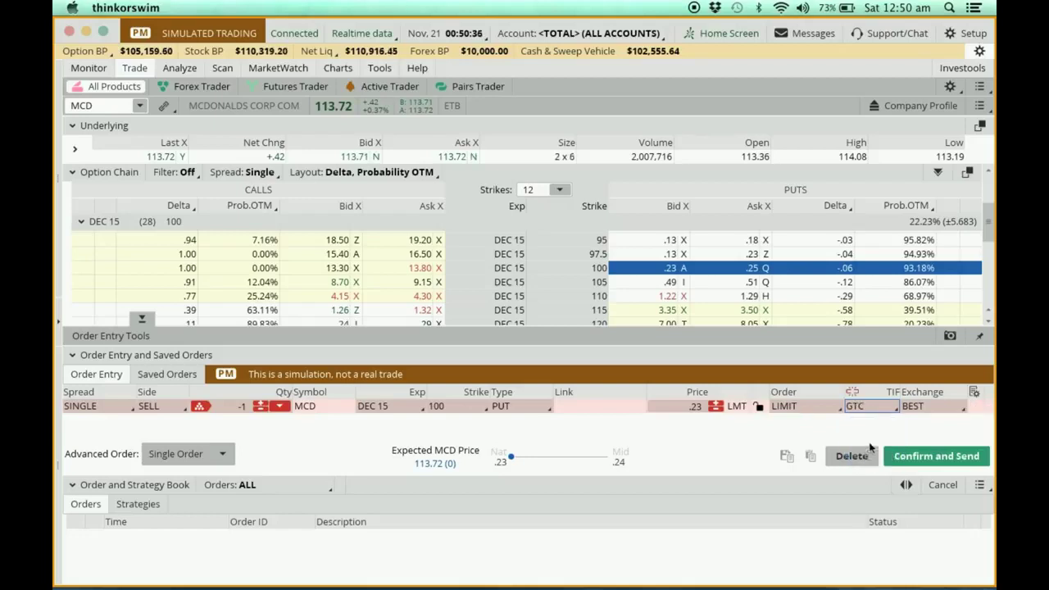
{"action": "left_click", "coordinate": [876, 410]}
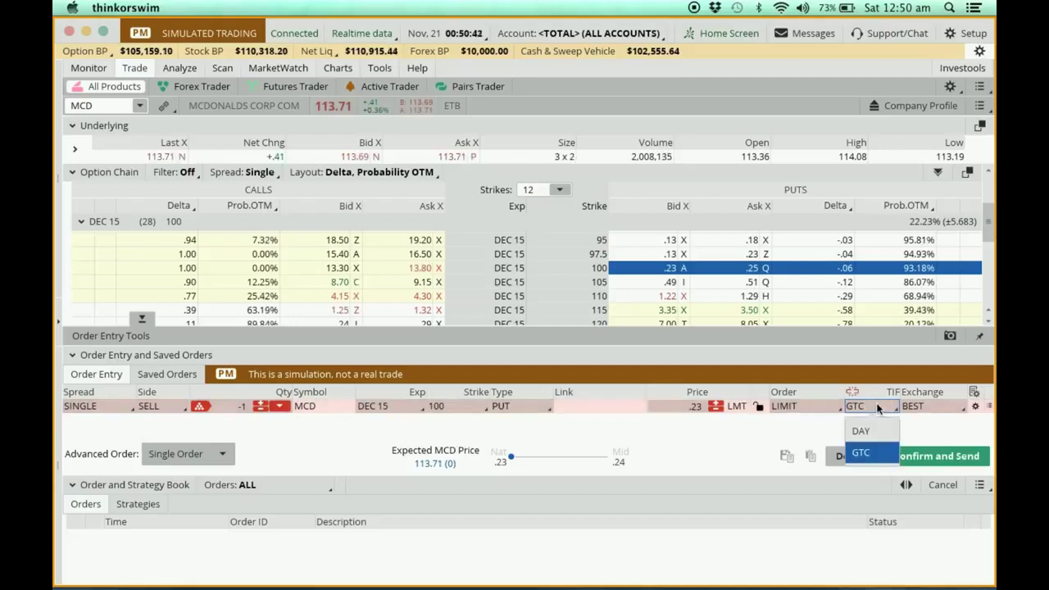
{"action": "mouse_move", "coordinate": [738, 406]}
{"action": "left_click", "coordinate": [879, 432]}
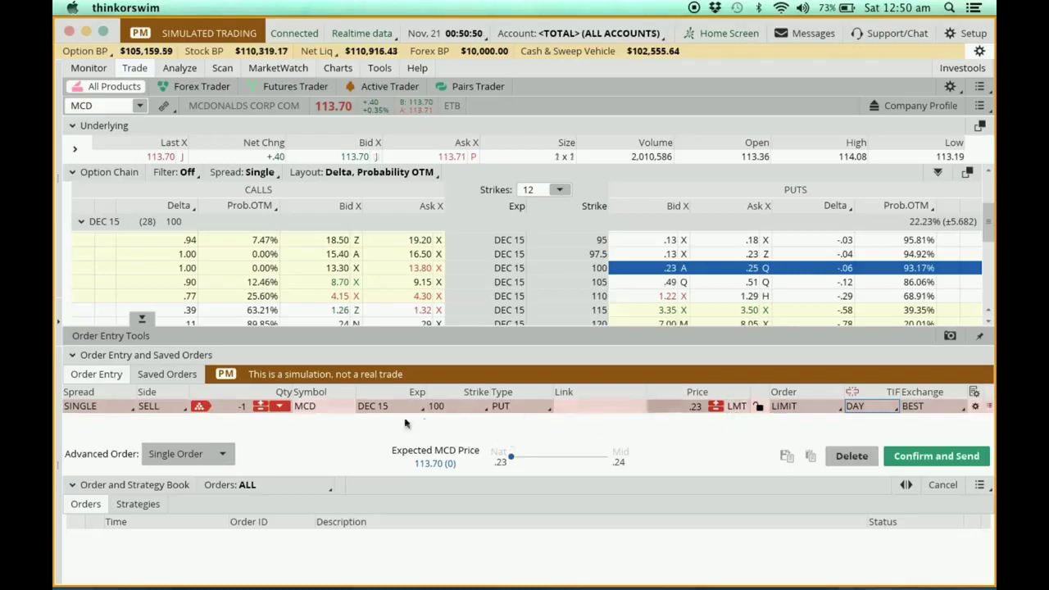
{"action": "left_click", "coordinate": [244, 408]}
{"action": "type", "text": "-2"}
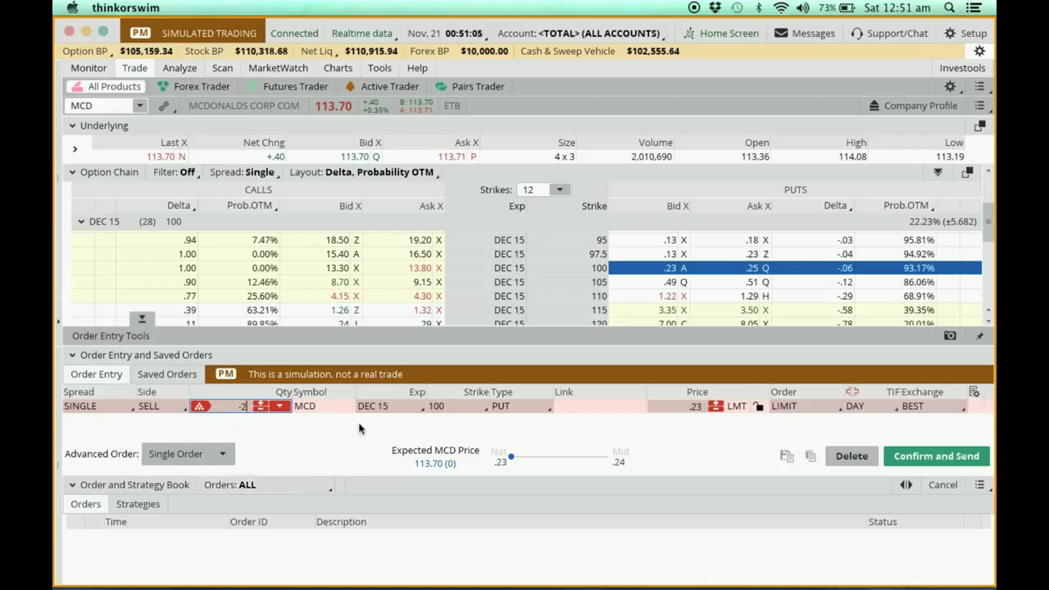
Step: Confirm and send the sale of 2 MCD DEC 15 100 puts, filling at .24
{"action": "left_click", "coordinate": [925, 458]}
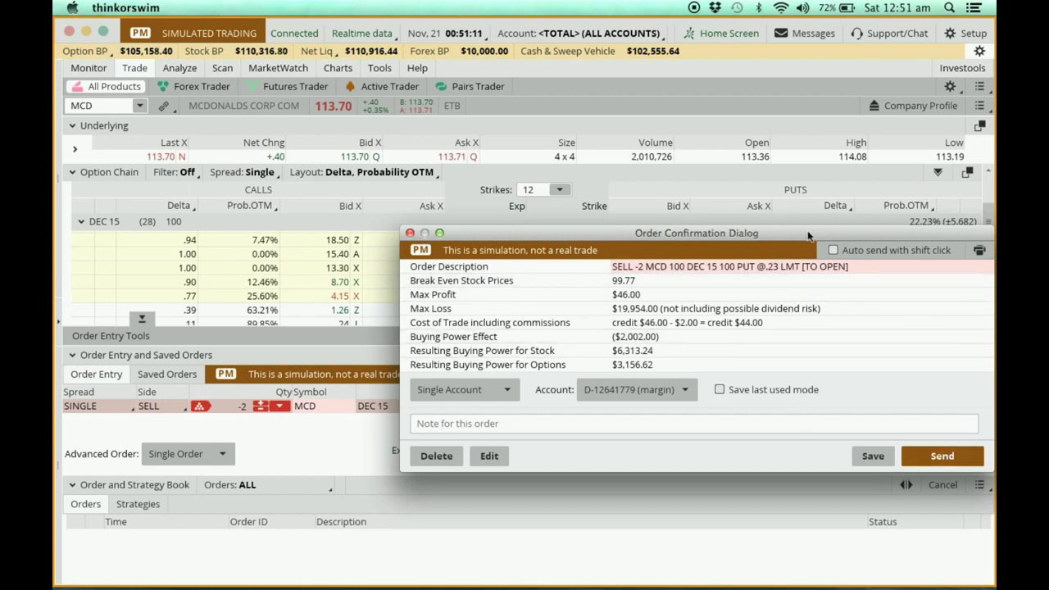
{"action": "left_click_drag", "start_coordinate": [808, 237], "coordinate": [650, 163]}
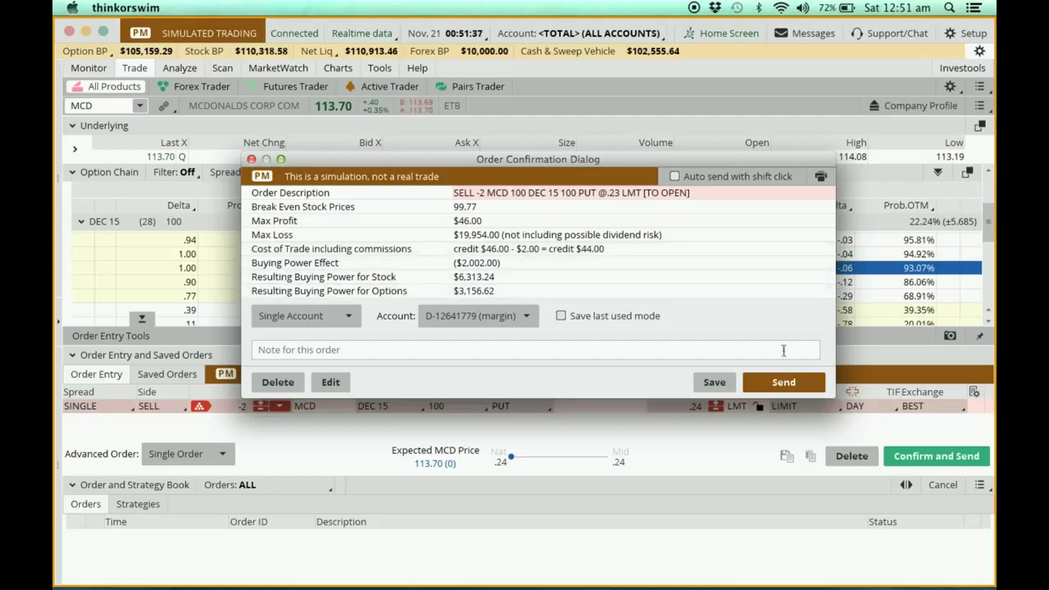
{"action": "left_click", "coordinate": [792, 385]}
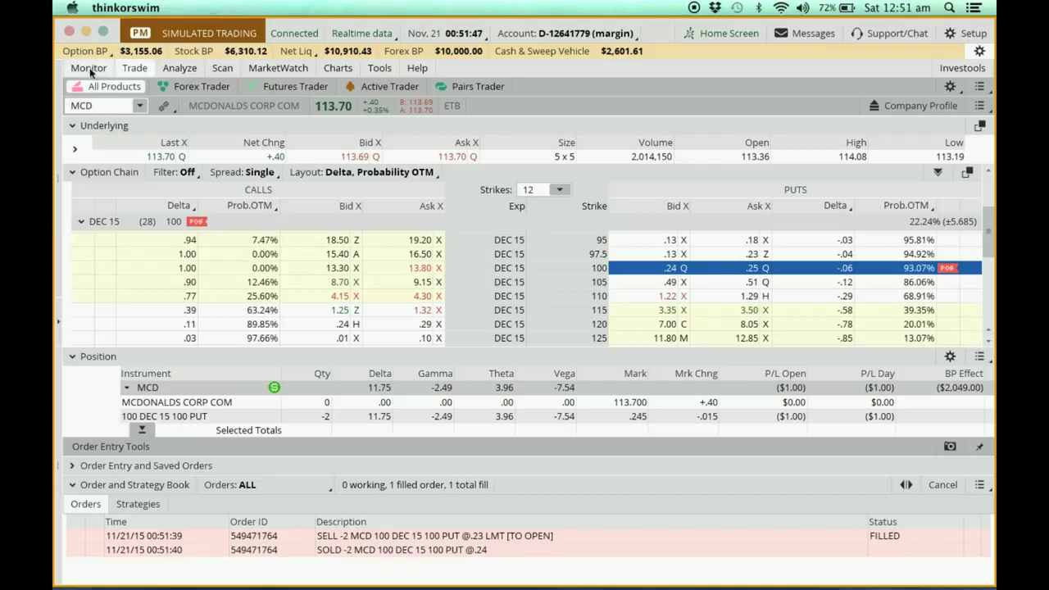
{"action": "left_click", "coordinate": [89, 69]}
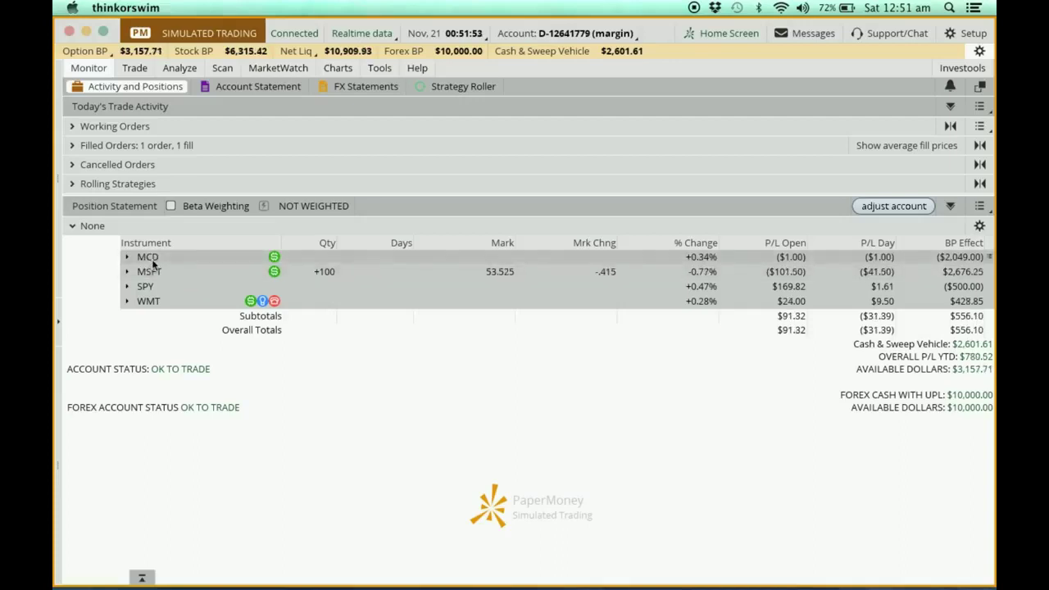
Step: Expand MCD in the Position Statement to show the short 2 DEC 15 100 puts
{"action": "left_click", "coordinate": [127, 258]}
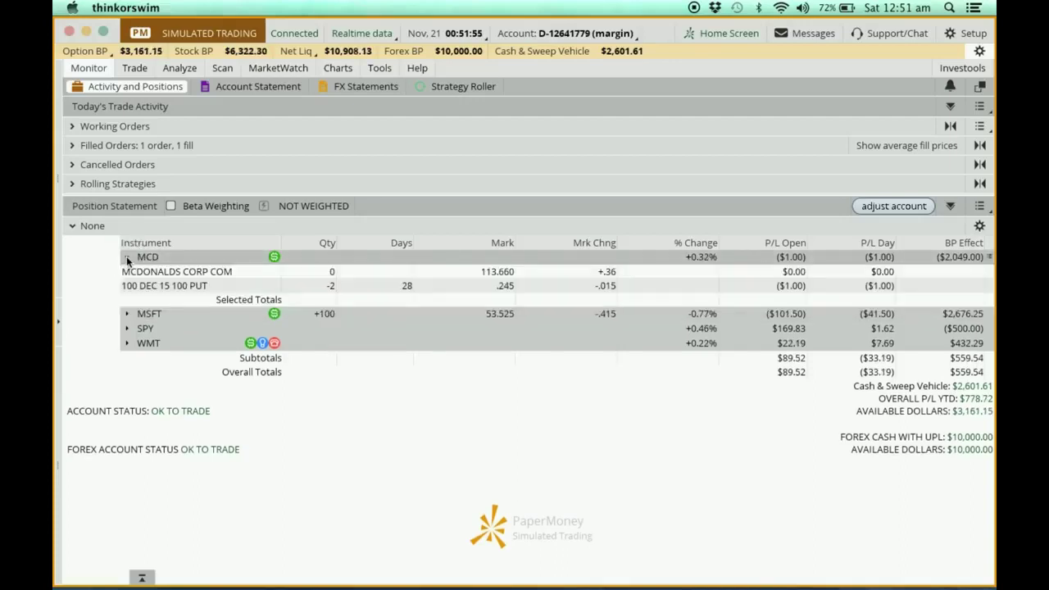